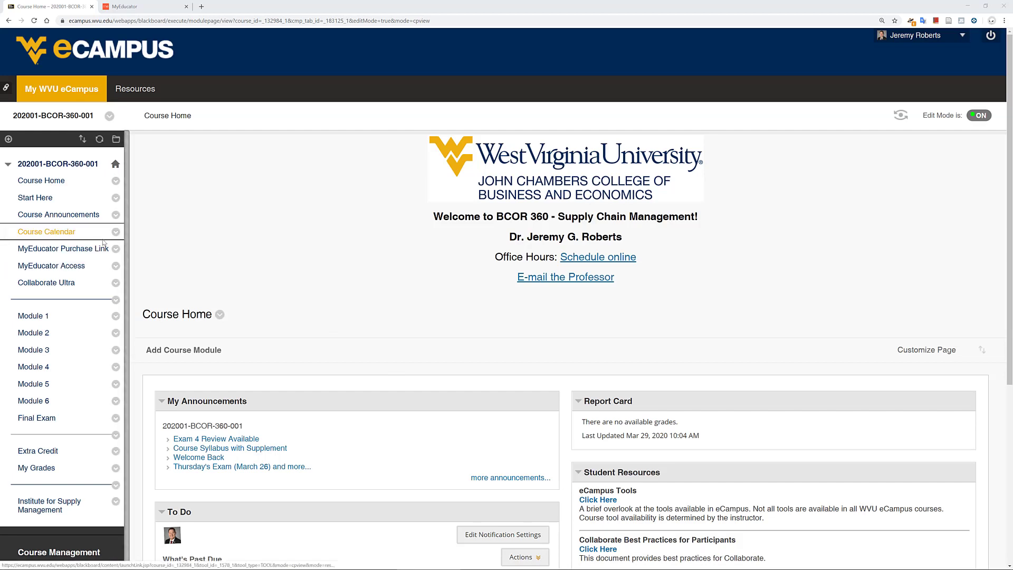
Open the Respondus LockDown Browser dashboard from the course tools of the BCOR-360 course.
scroll(77, 269, "down", 4)
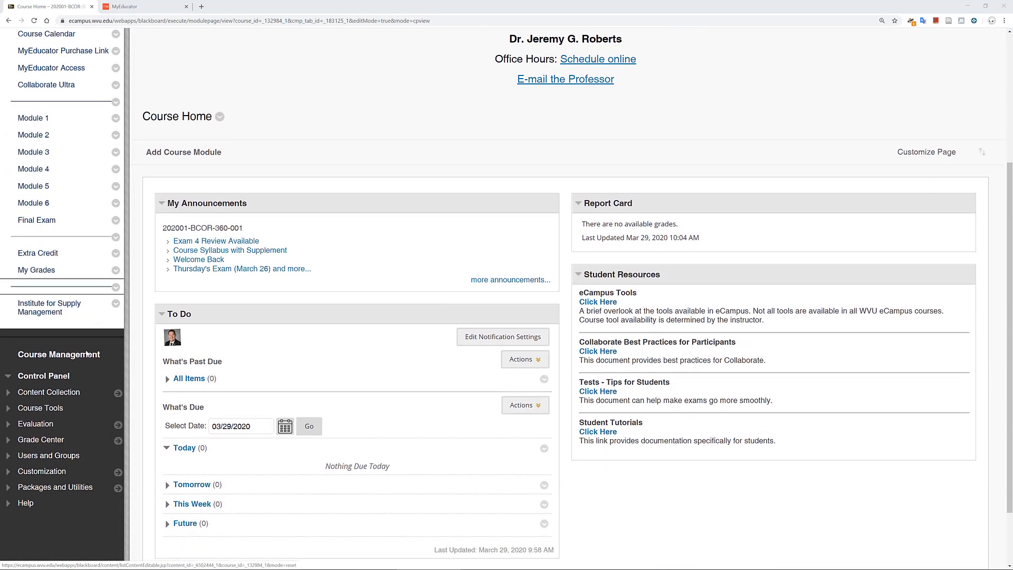
left_click(42, 408)
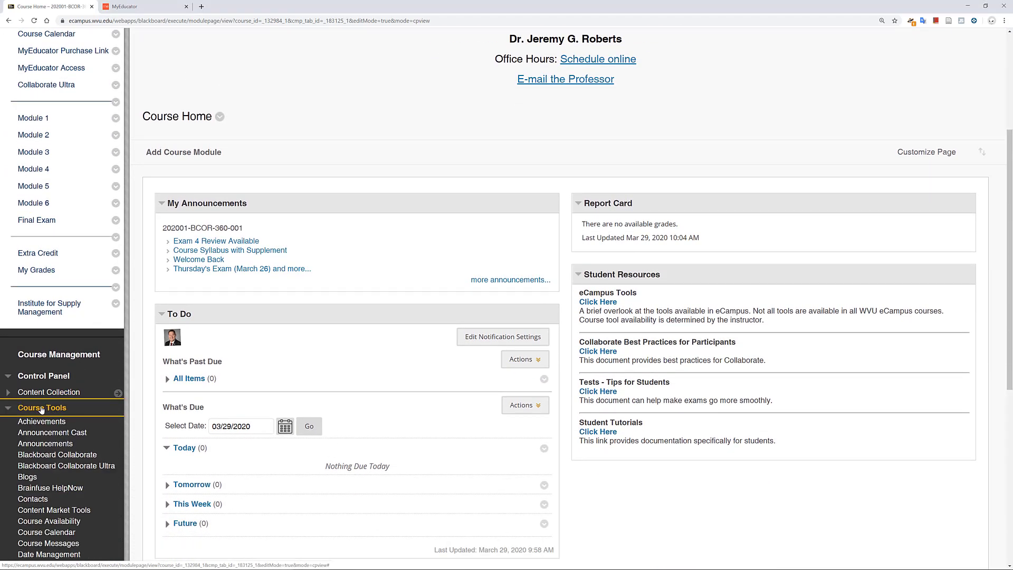
scroll(41, 409, "down", 4)
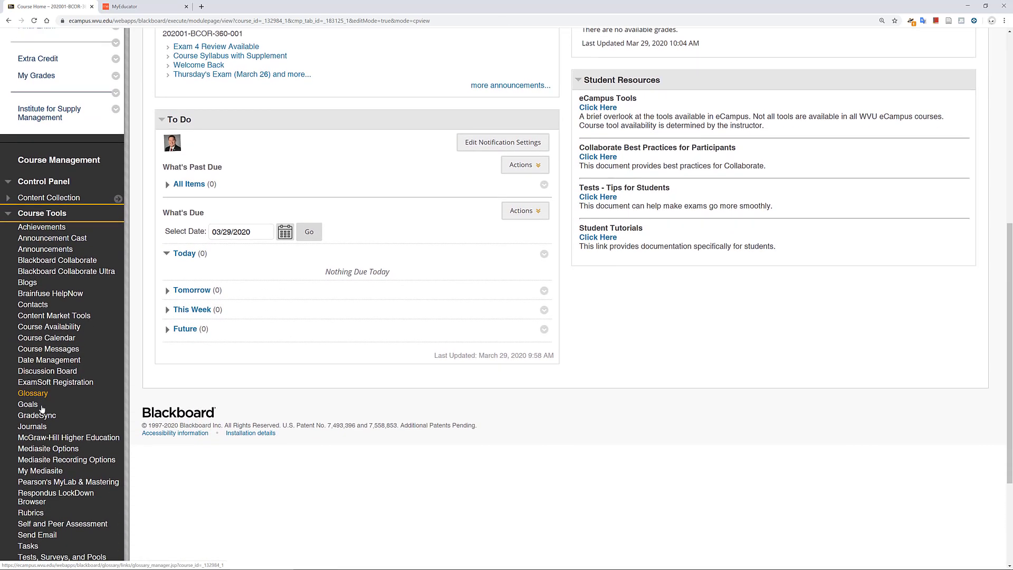
scroll(42, 408, "down", 1)
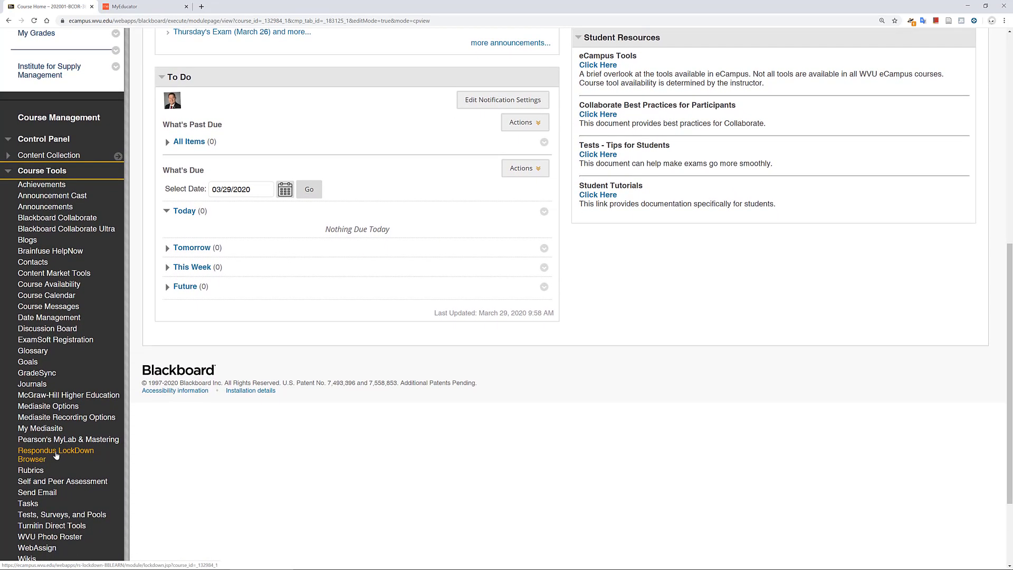
left_click(55, 453)
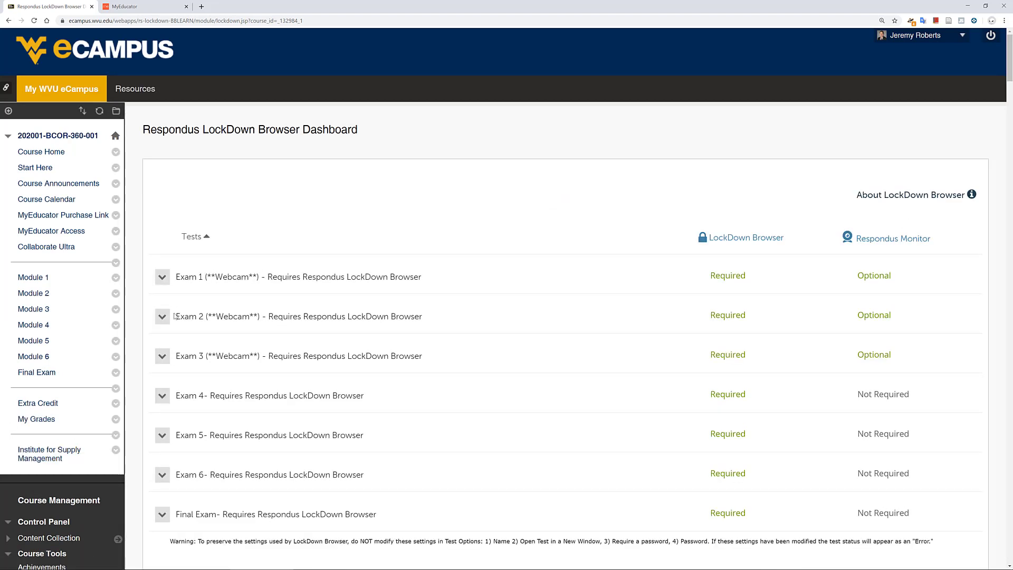
Open the LockDown Browser settings for Exam 4 and expand its advanced settings.
left_click(163, 400)
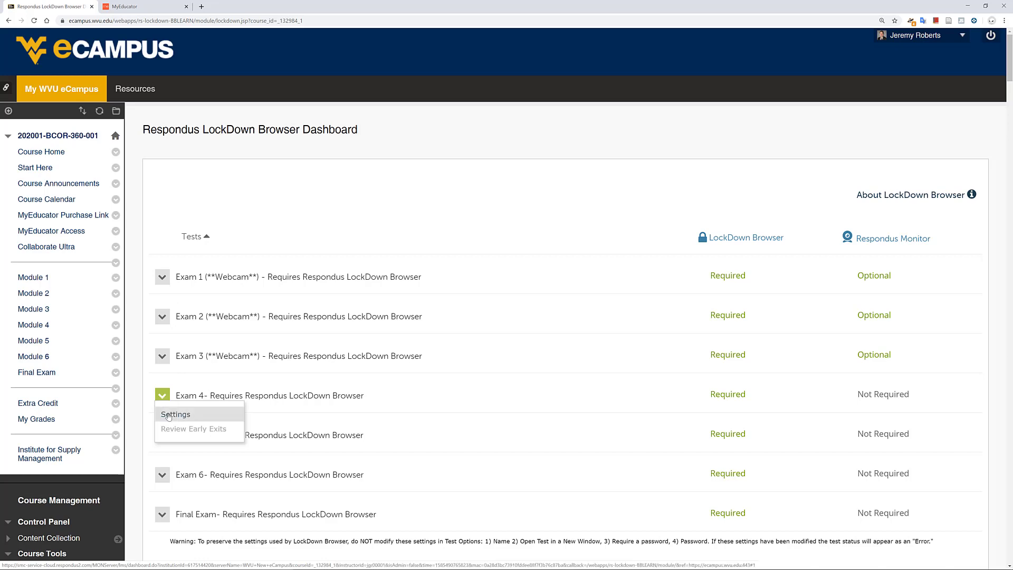
left_click(168, 415)
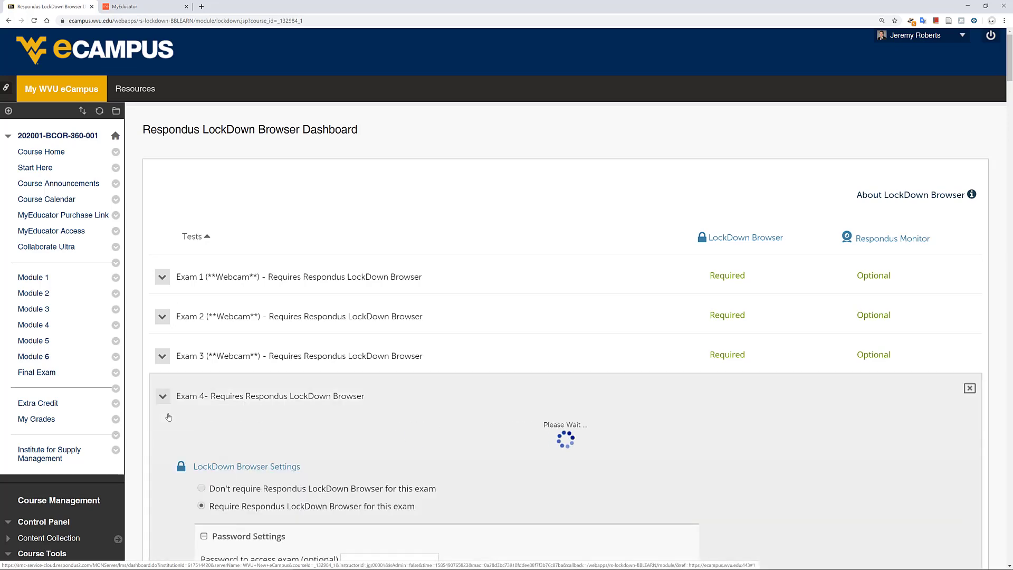
scroll(315, 399, "down", 2)
scroll(315, 399, "down", 2)
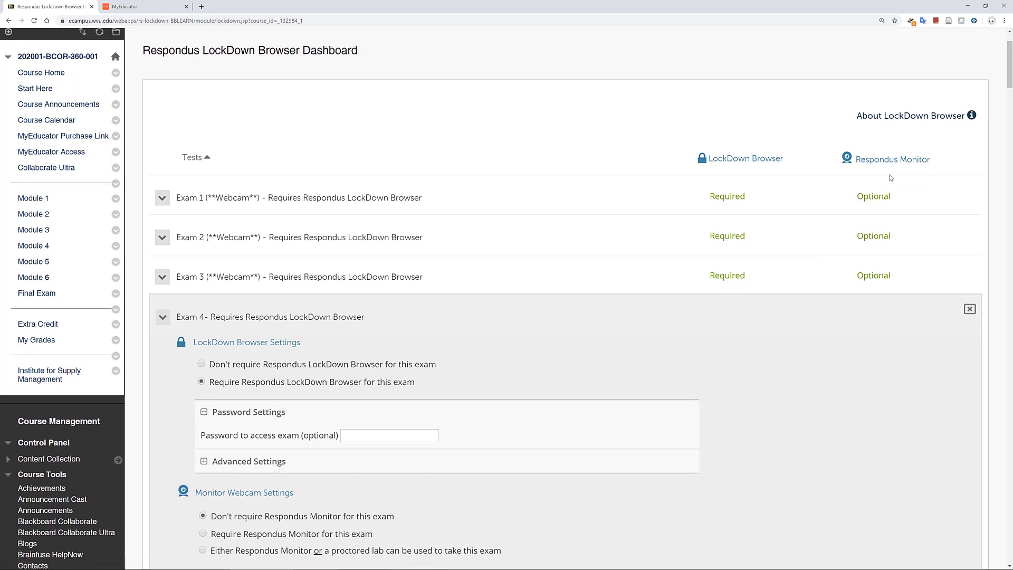
scroll(854, 338, "down", 3)
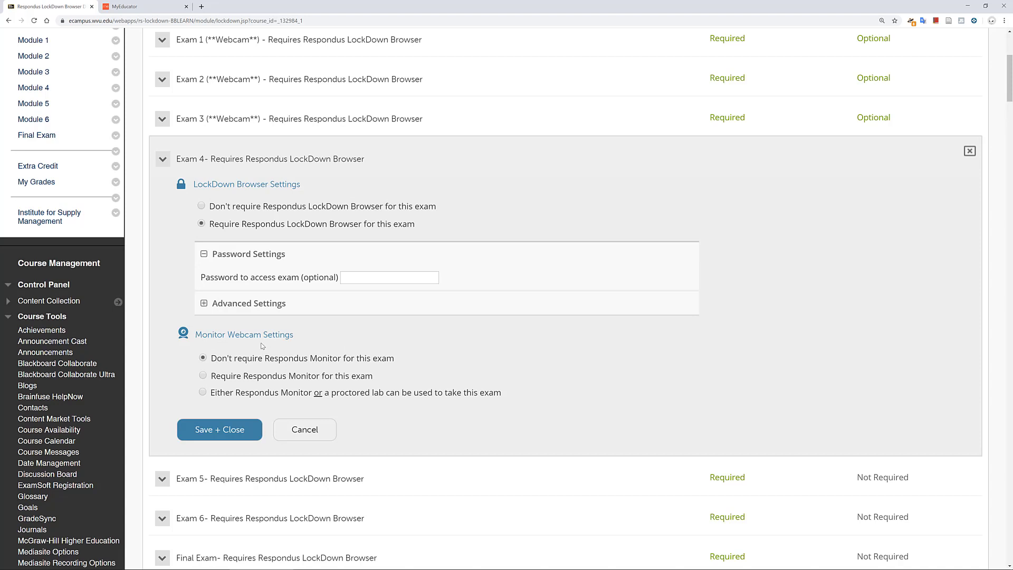
left_click(203, 304)
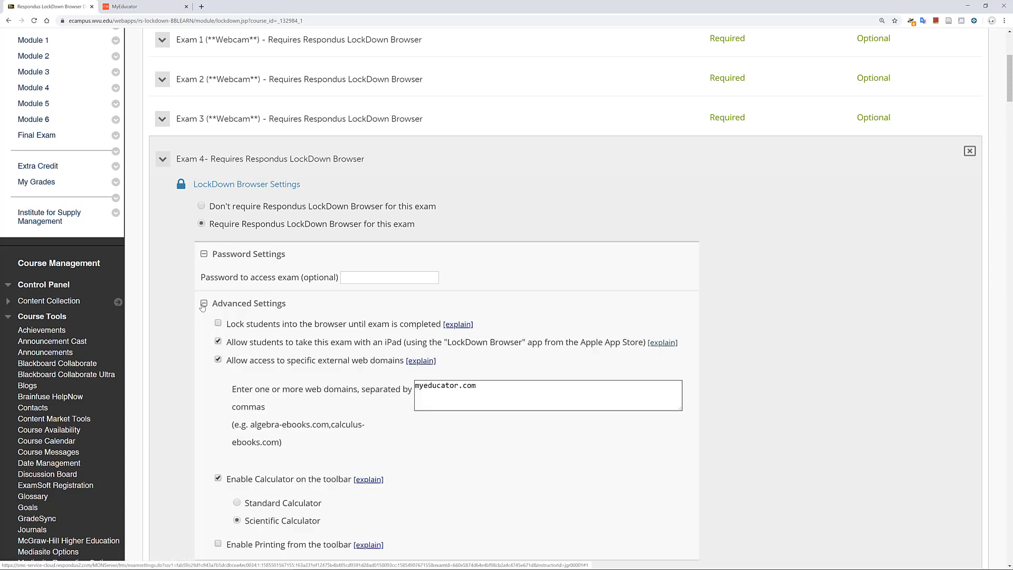
scroll(203, 308, "down", 1)
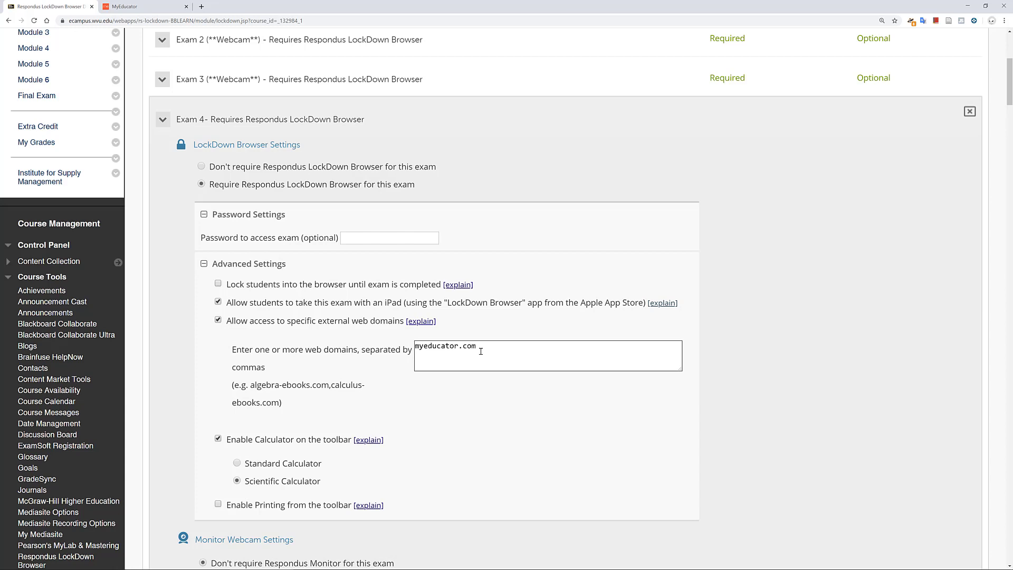
Insert the subdomain prefix "coronavirus." before myeducator.com in Exam 4's allowed external web domains.
left_click(414, 345)
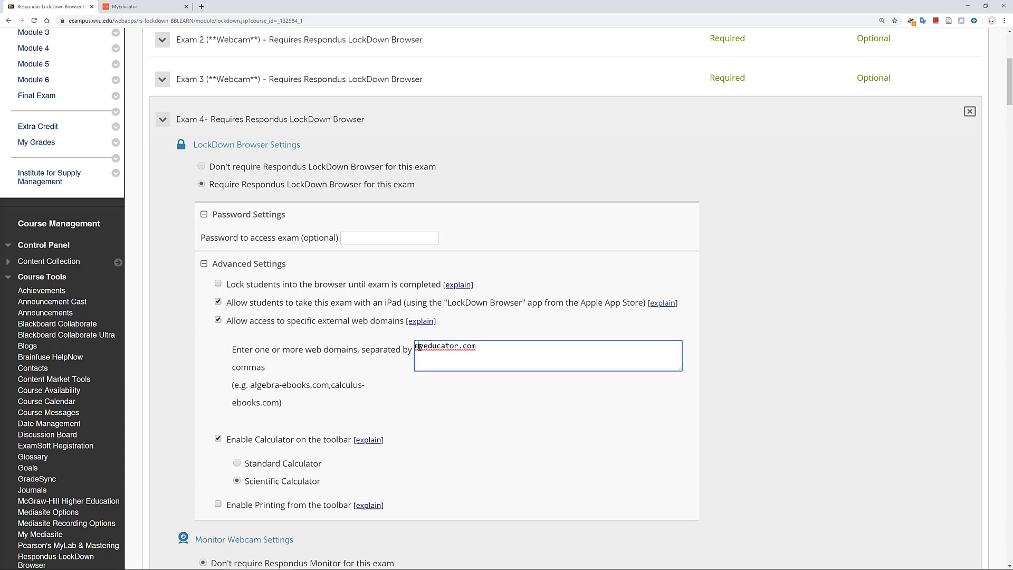
type("coronavirus.")
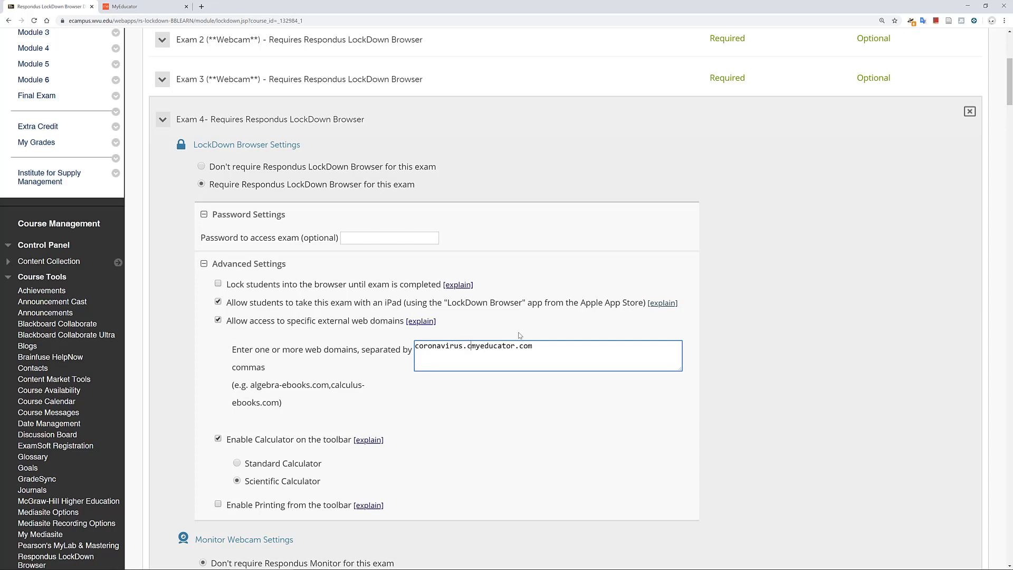
double_click(433, 347)
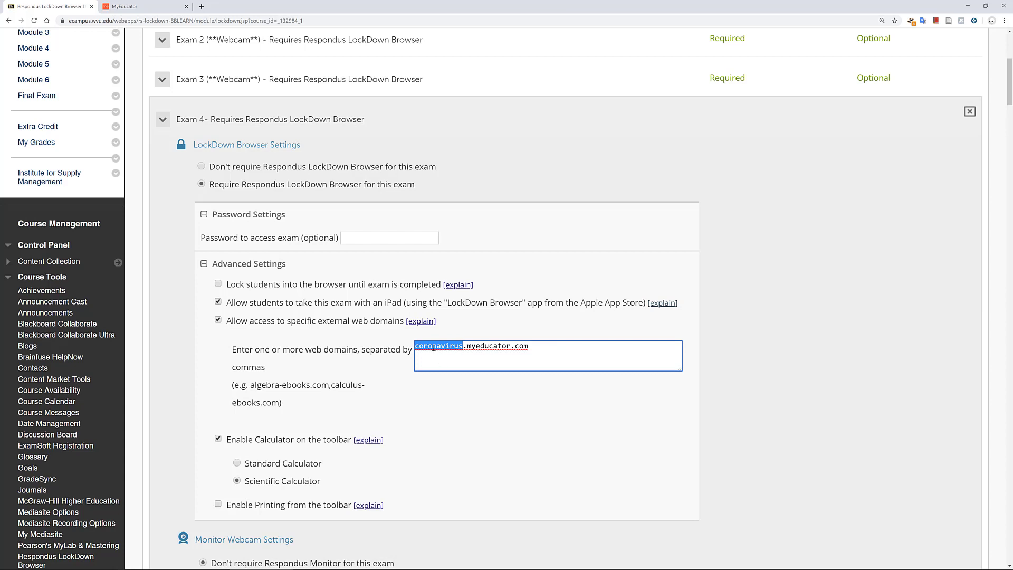
left_click_drag(529, 346, 409, 347)
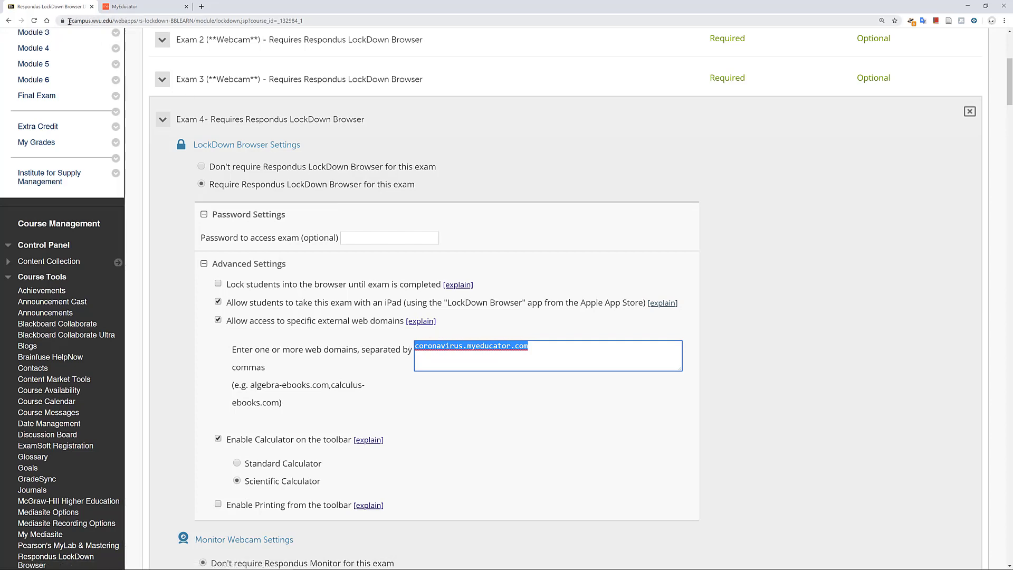
left_click(312, 20)
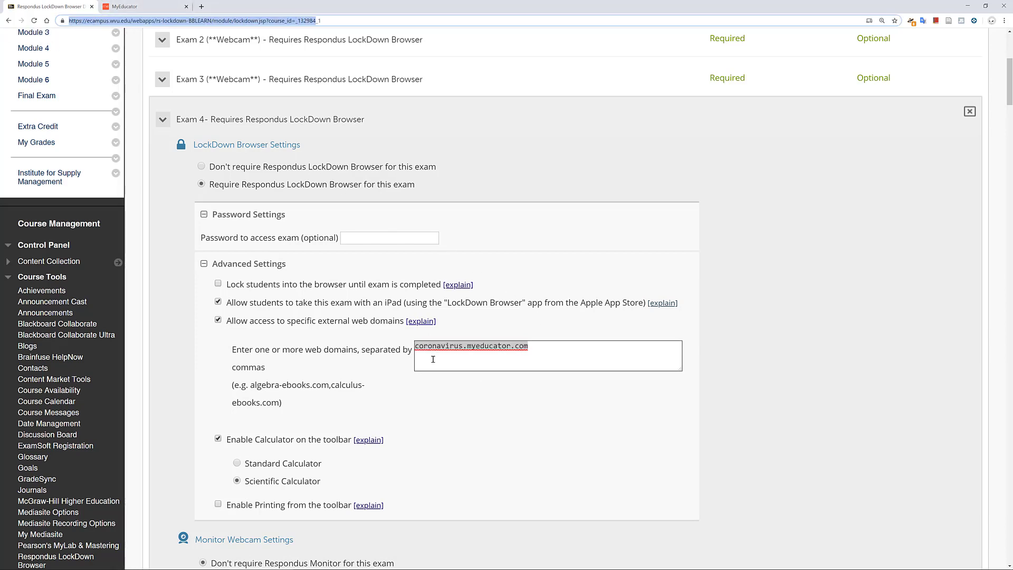
Remove the "coronavirus." prefix from the myeducator.com entry in the allowed web domains.
left_click(444, 346)
double_click(444, 345)
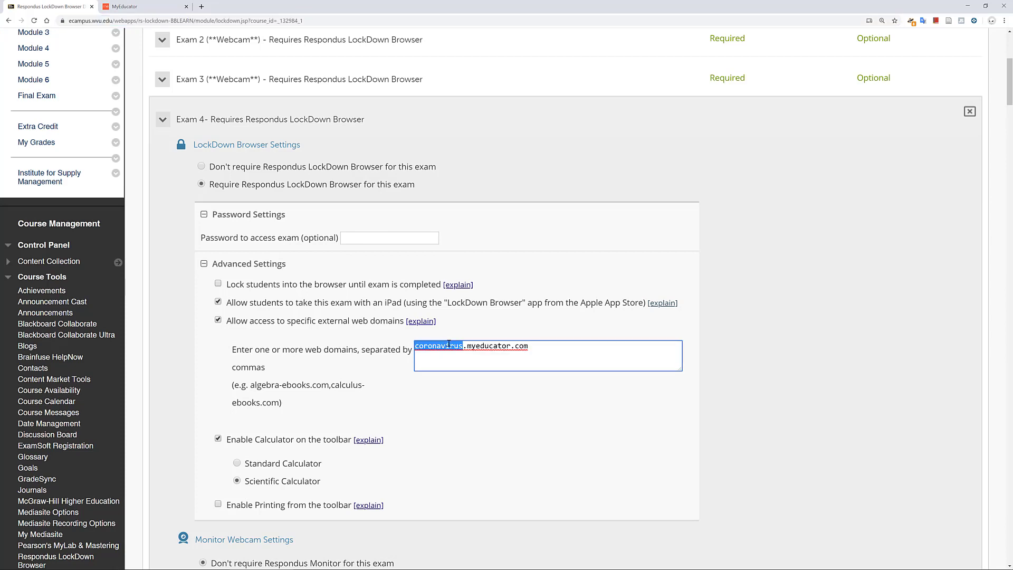
key("Delete")
key("Delete")
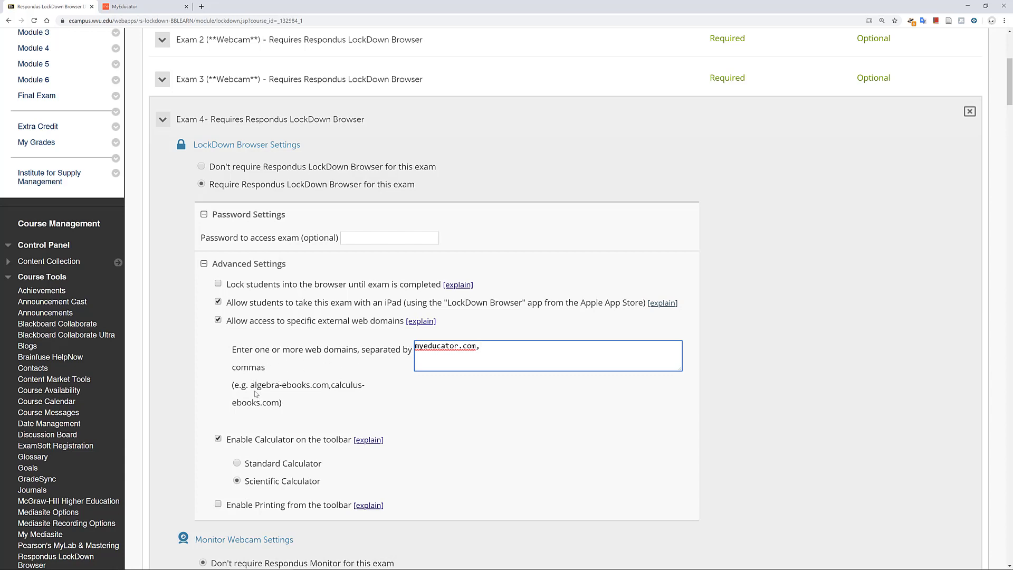
Try adding example.com as a second allowed domain after the comma, and delete the addition so only myeducator.com is listed.
left_click(328, 385)
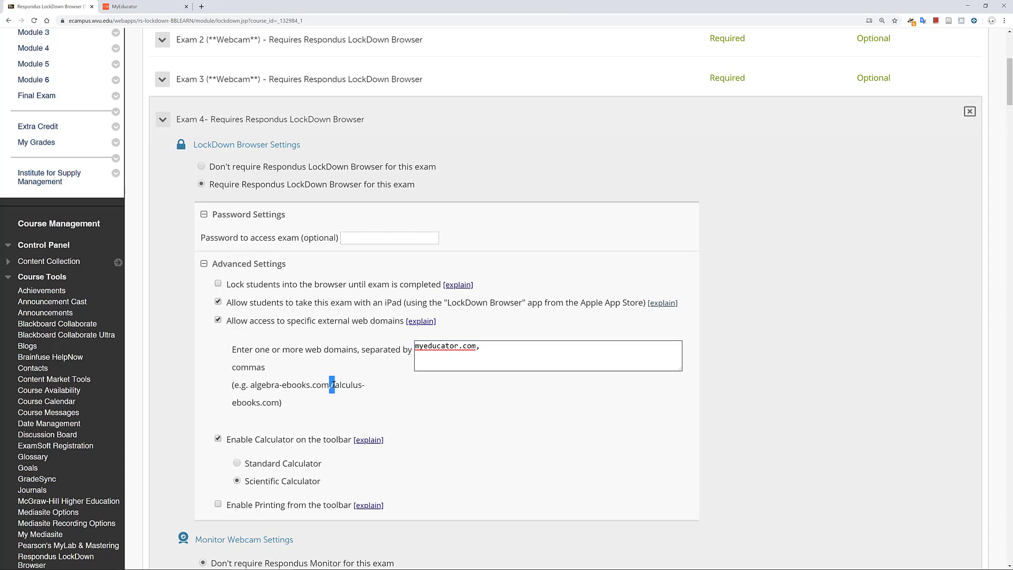
left_click(550, 351)
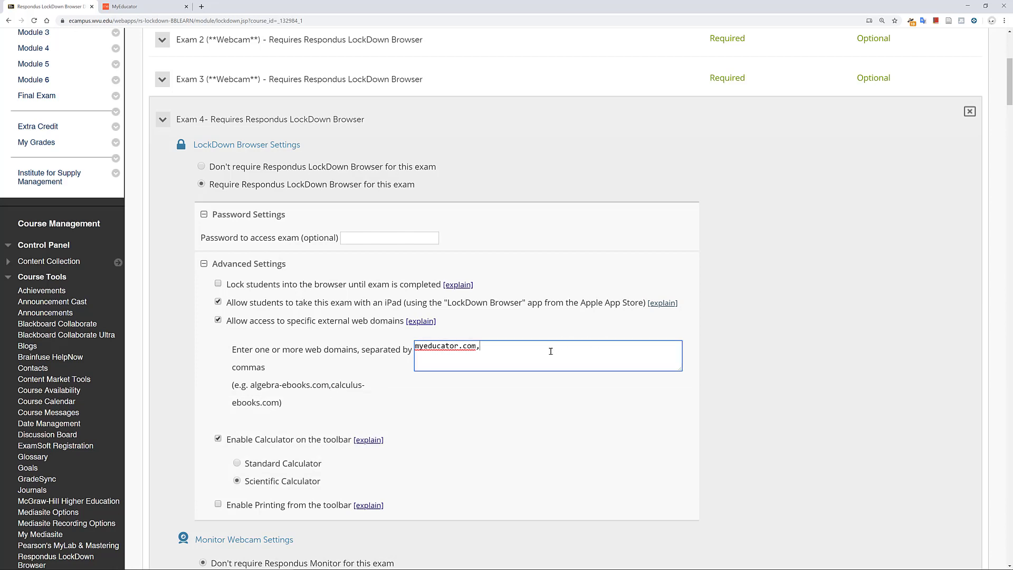
type("example.com")
left_click_drag(558, 352, 476, 357)
key("BackSpace")
Save and close the LockDown Browser settings for Exam 4.
scroll(472, 473, "down", 2)
scroll(470, 461, "down", 1)
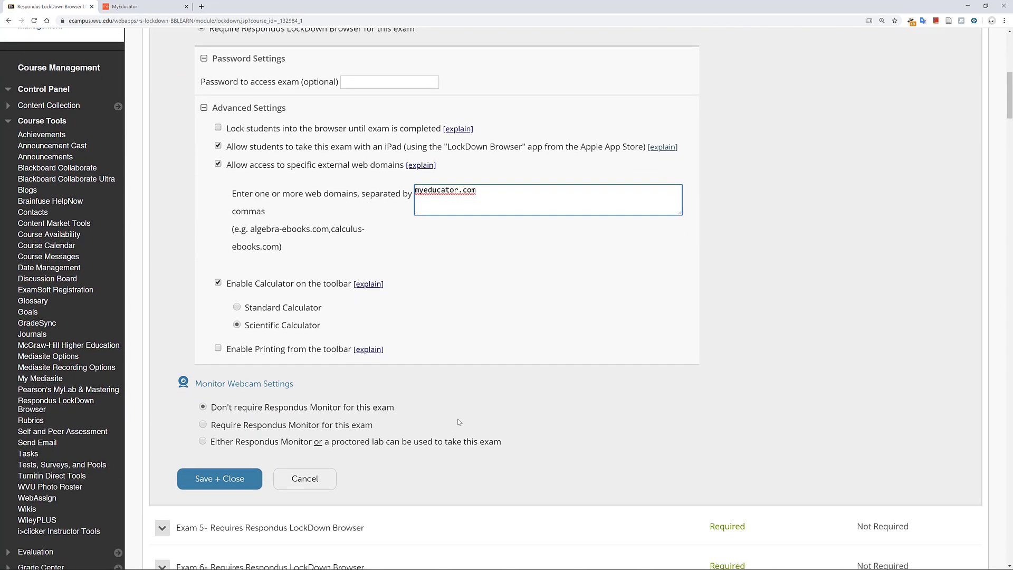
left_click(222, 480)
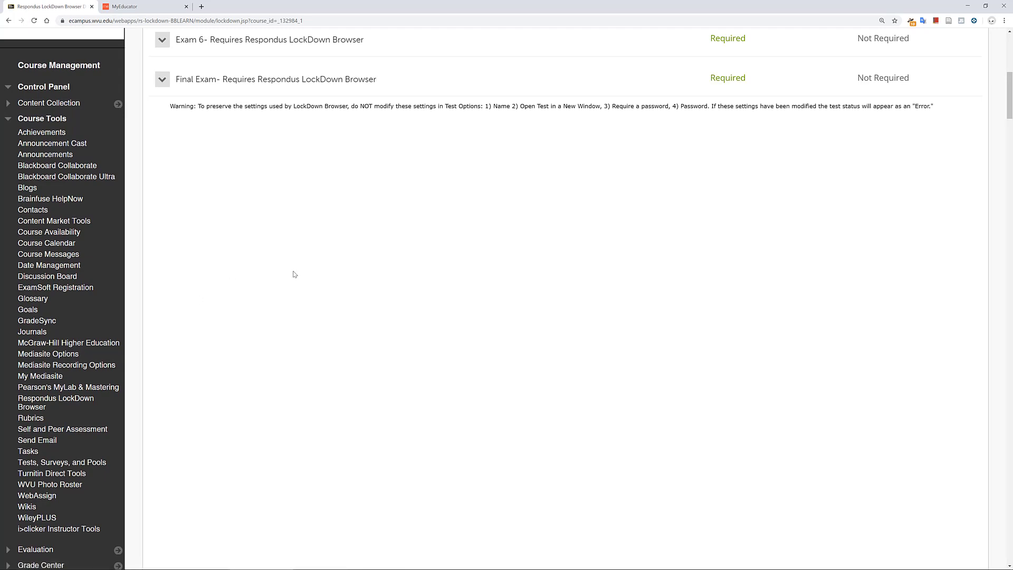
Open Module 3 and edit the test options of the Exam 3 webcam test.
scroll(332, 302, "up", 4)
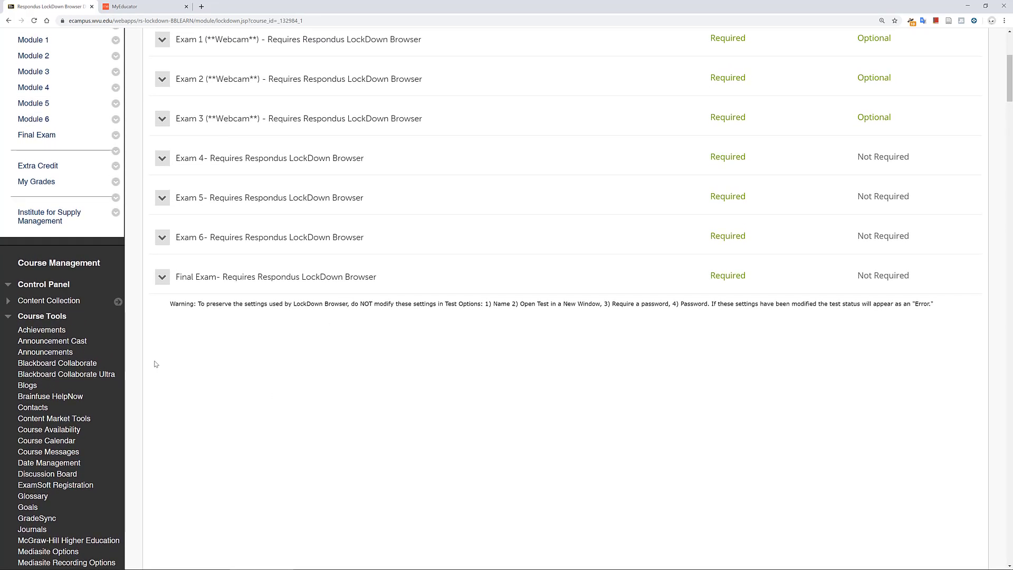
scroll(47, 300, "up", 3)
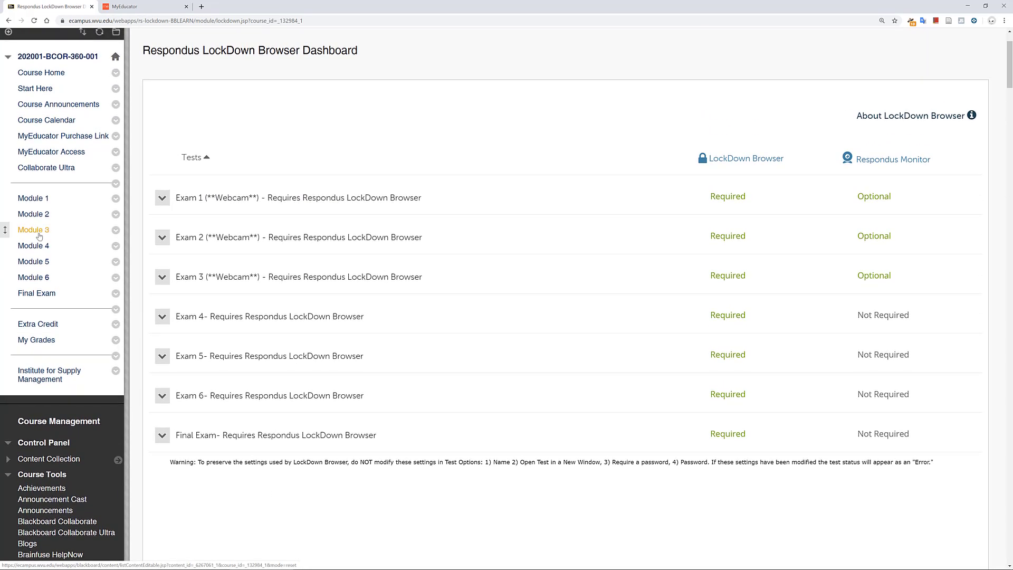
left_click(33, 227)
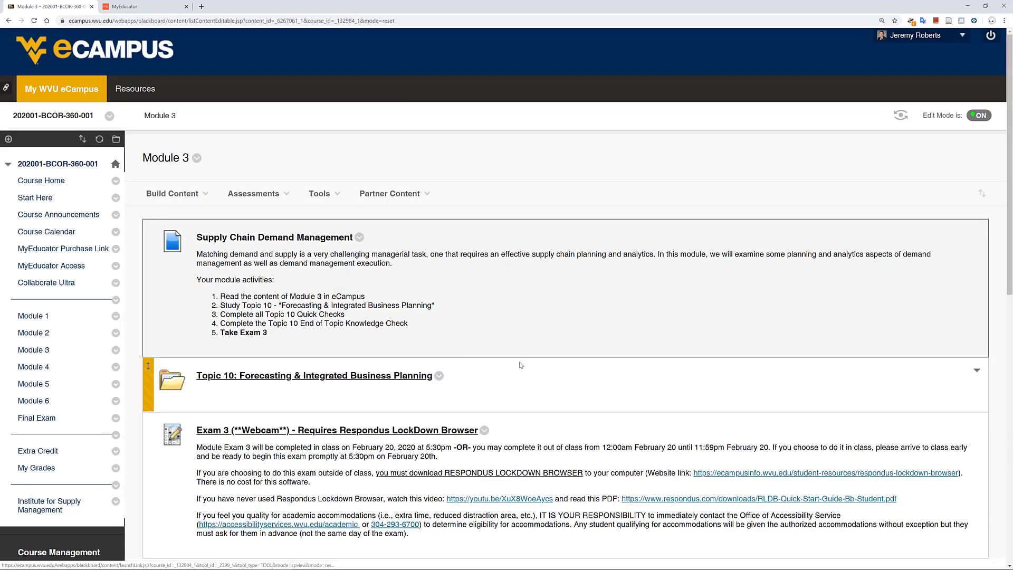
scroll(300, 319, "down", 2)
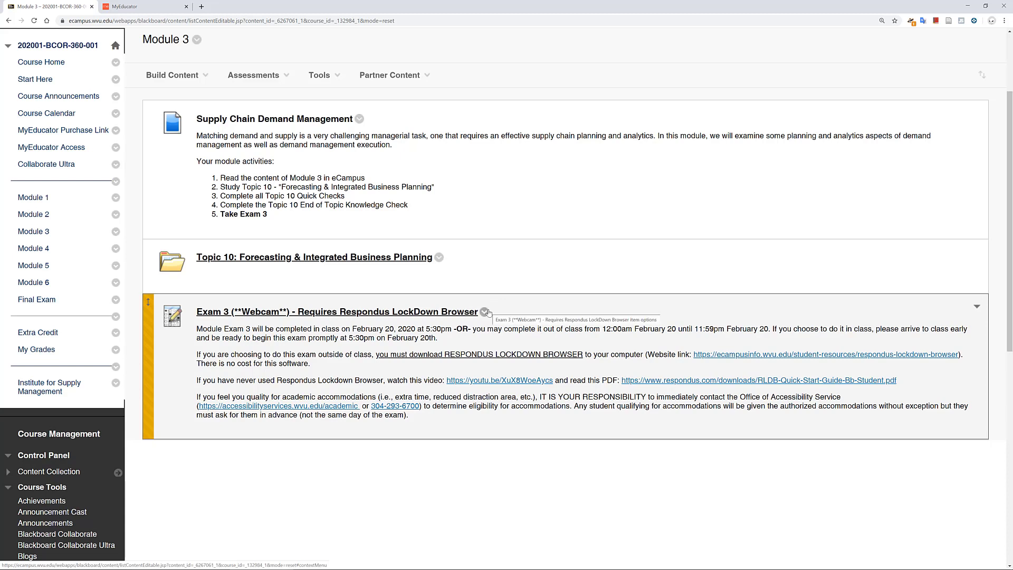
left_click(484, 312)
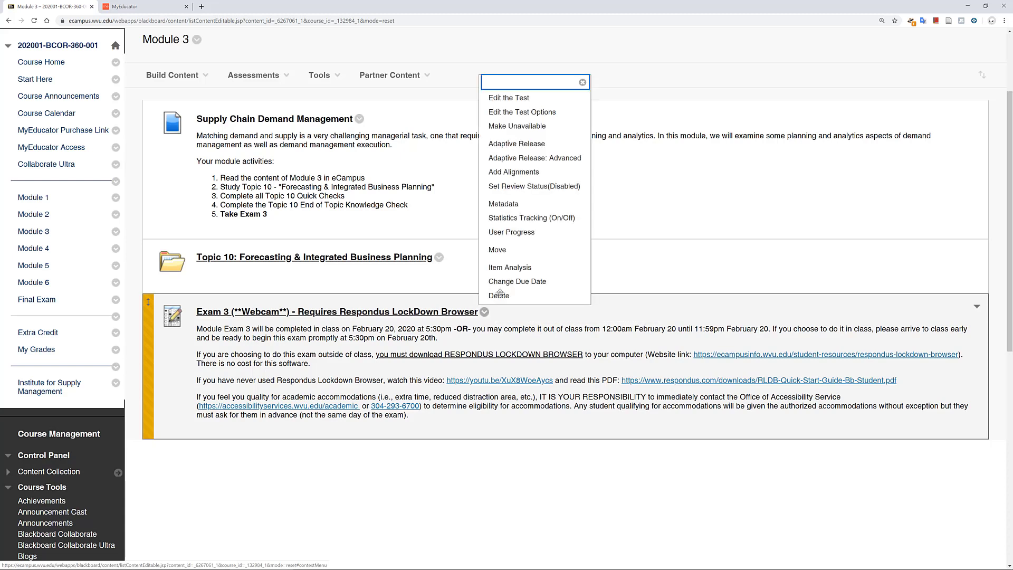
left_click(561, 120)
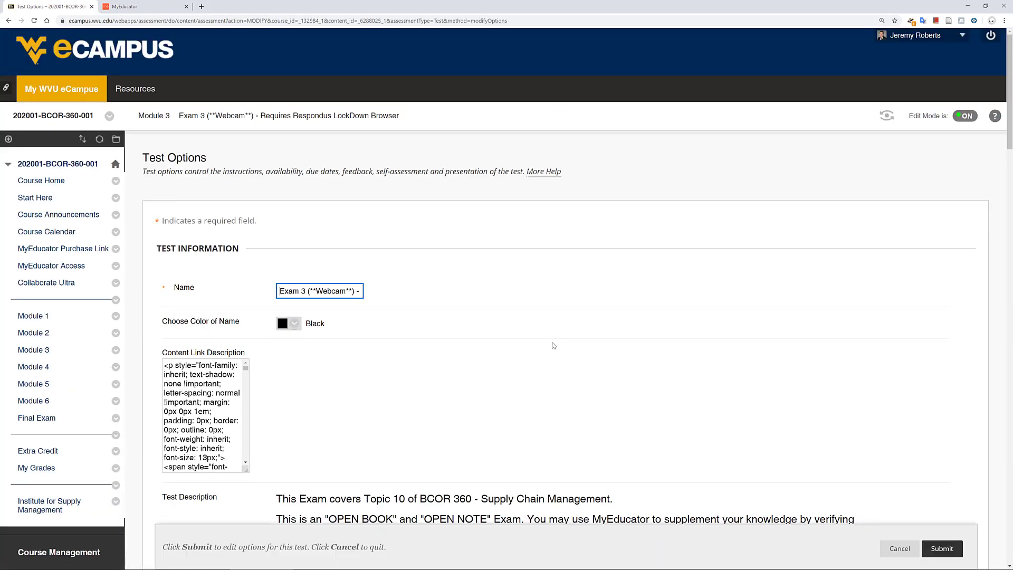
Examine Exam 3's test instructions with their MyEducator link, and check the address of the MyEducator site open in the browser.
scroll(553, 345, "down", 3)
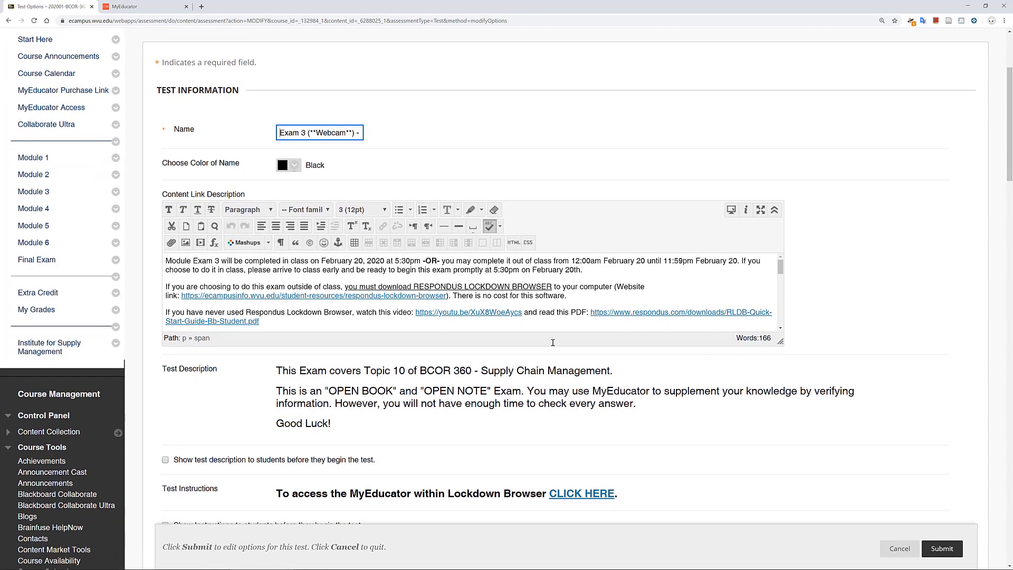
scroll(552, 342, "down", 2)
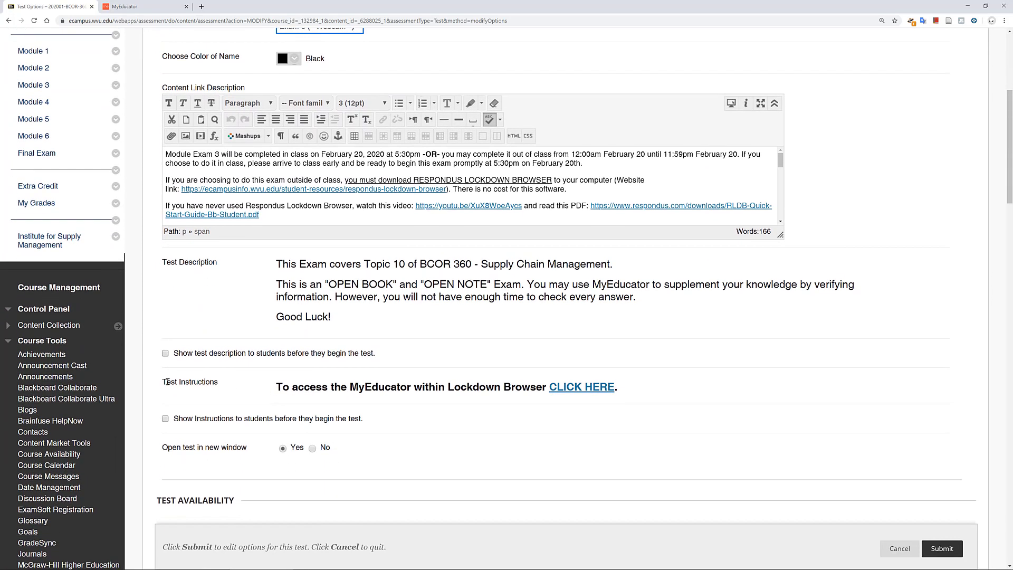
left_click_drag(162, 381, 202, 370)
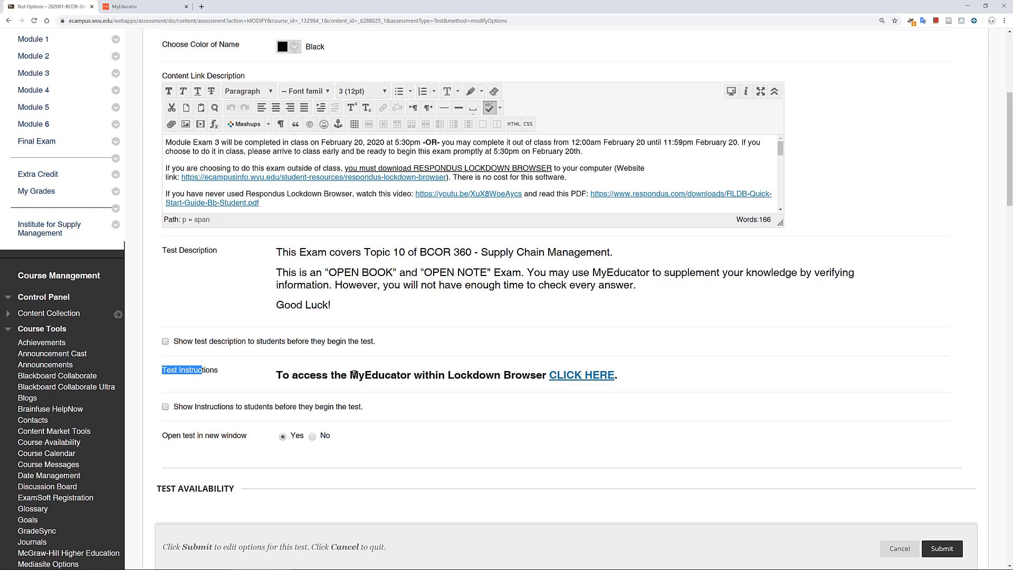
left_click(564, 382)
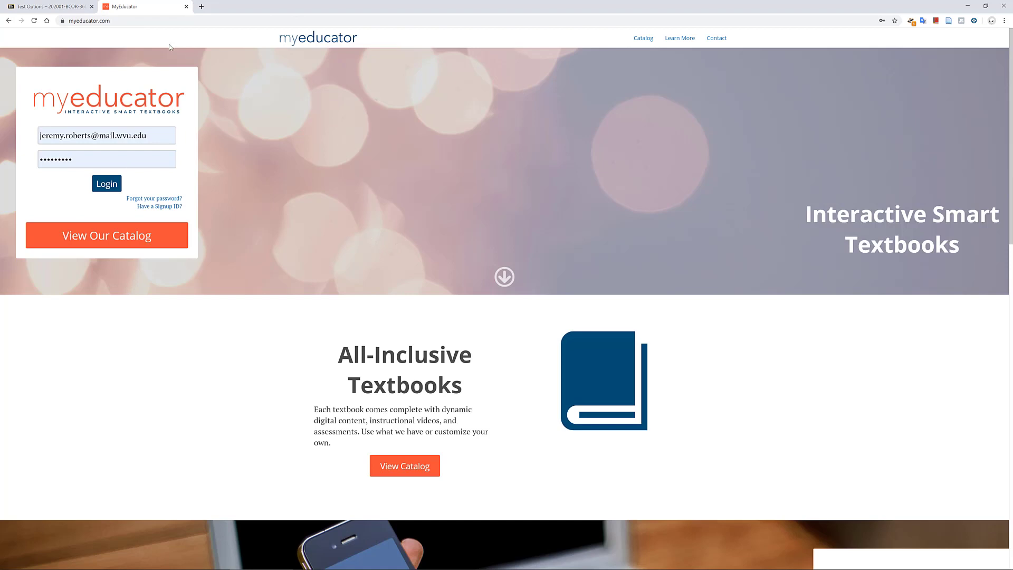
left_click_drag(128, 21, 36, 26)
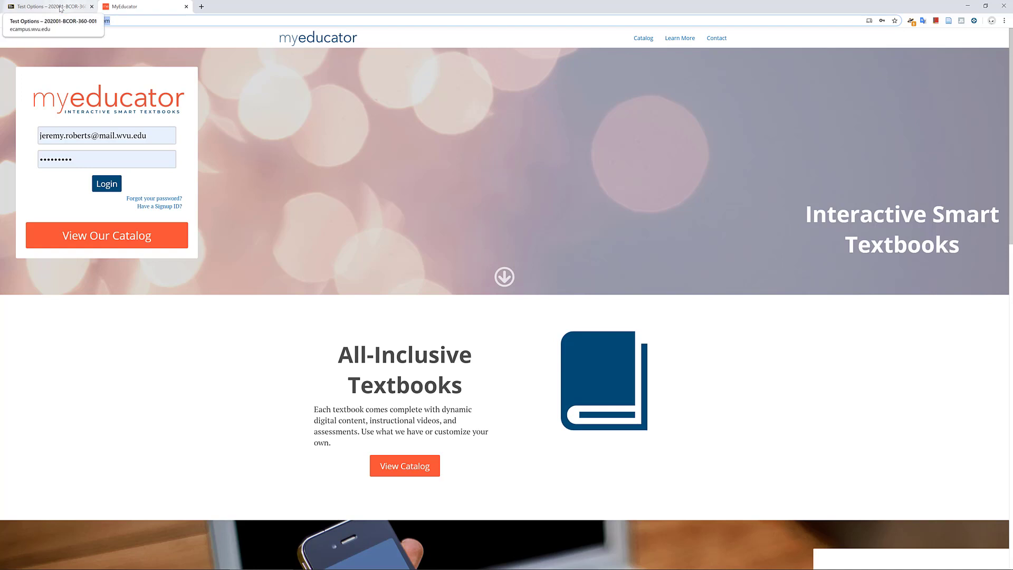
left_click(60, 8)
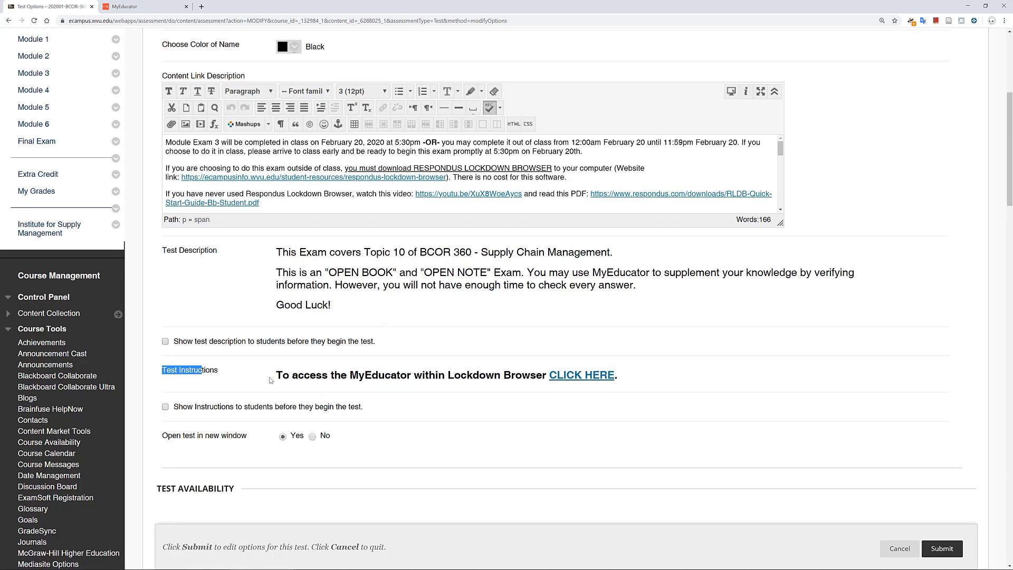
left_click_drag(274, 374, 651, 380)
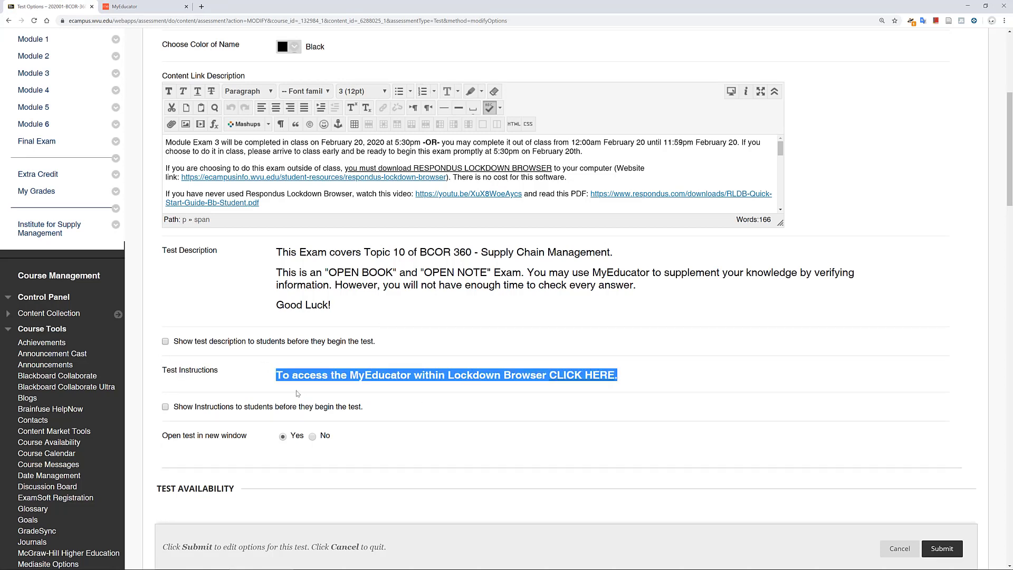
Leave Exam 3's test options without submitting any changes.
left_click(261, 376)
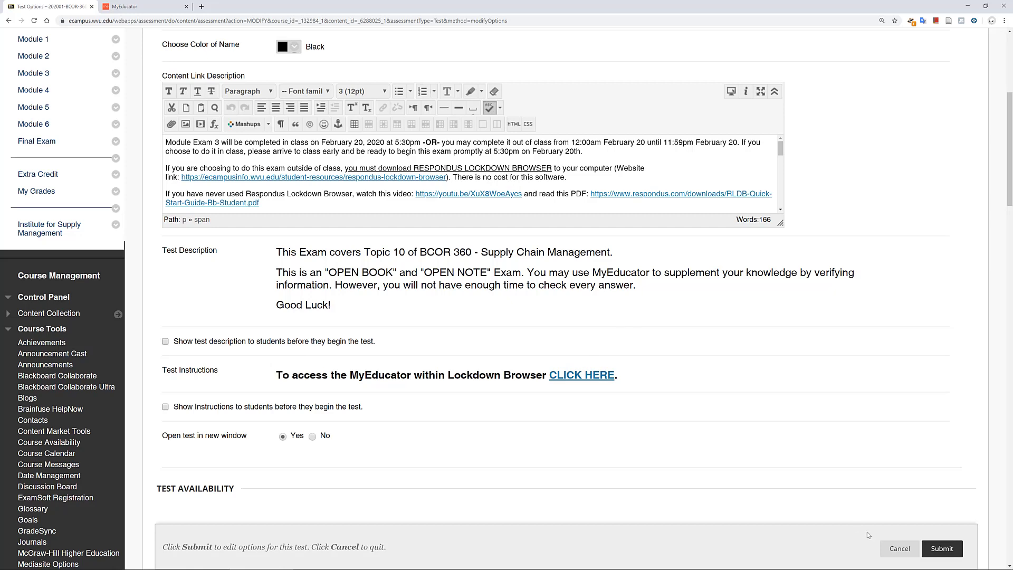
left_click(901, 547)
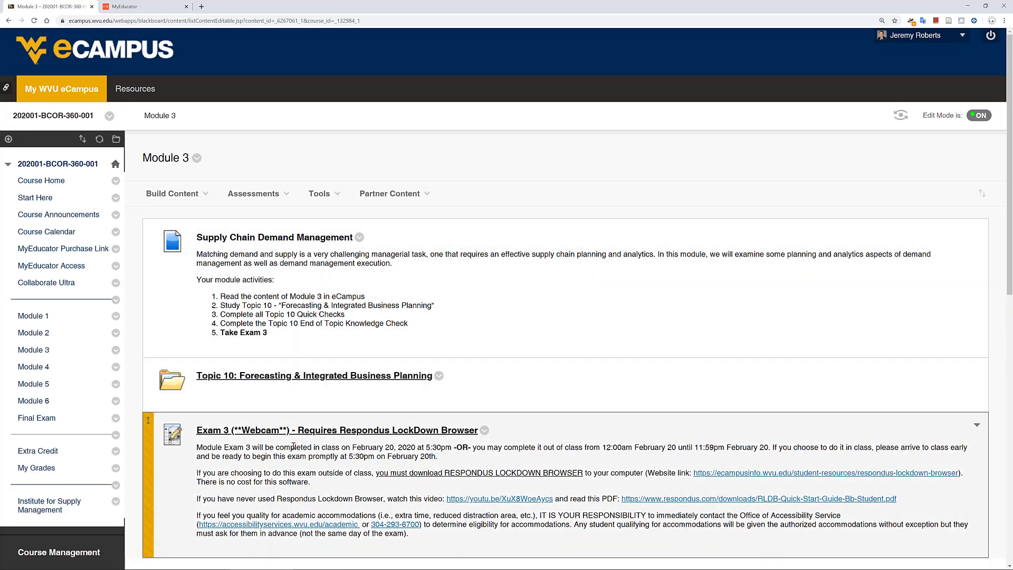
Reopen Exam 3's test options to review the access password setting under test availability, and leave without submitting changes.
scroll(485, 433, "down", 2)
left_click(484, 352)
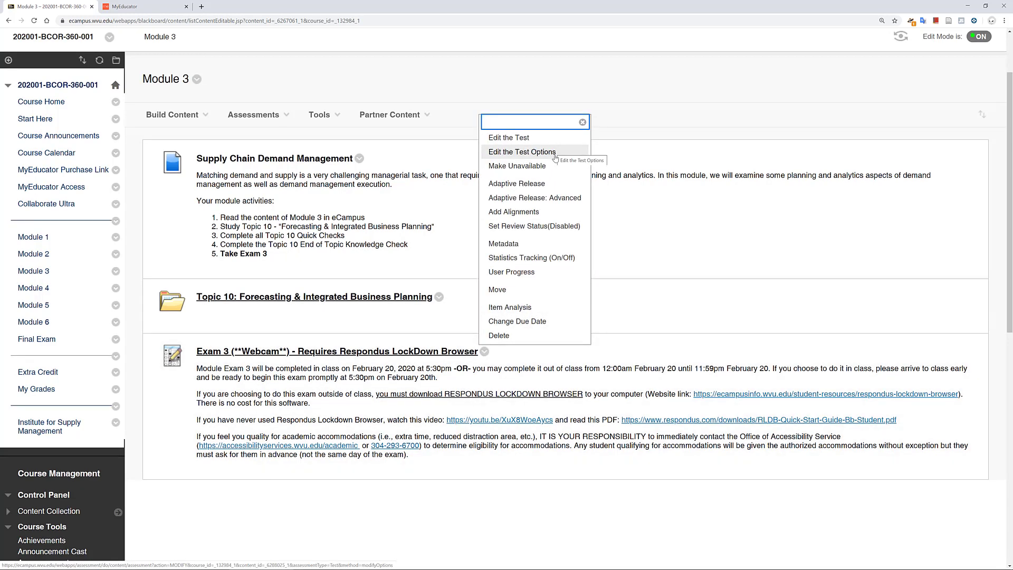
left_click(536, 157)
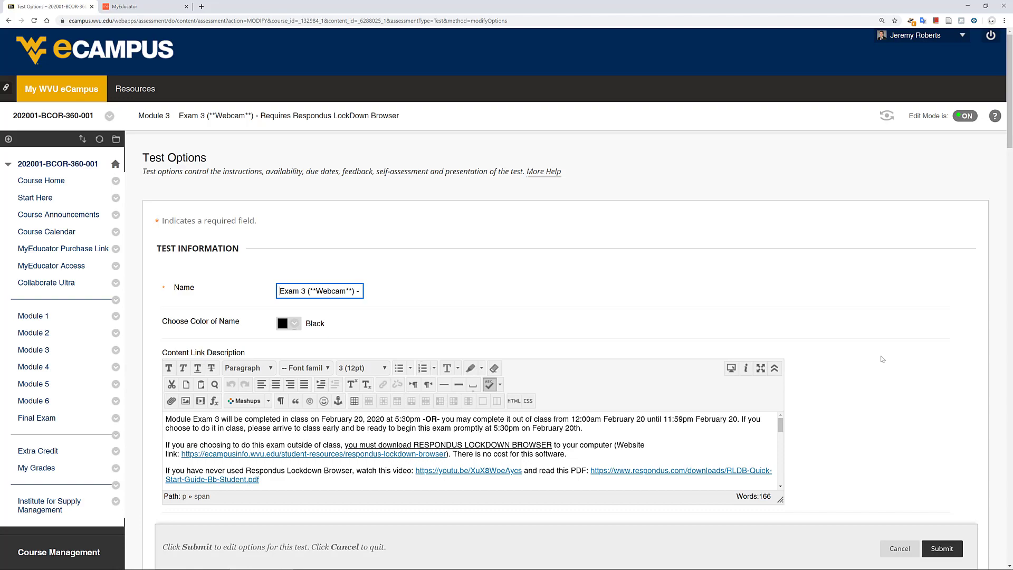
scroll(882, 358, "down", 12)
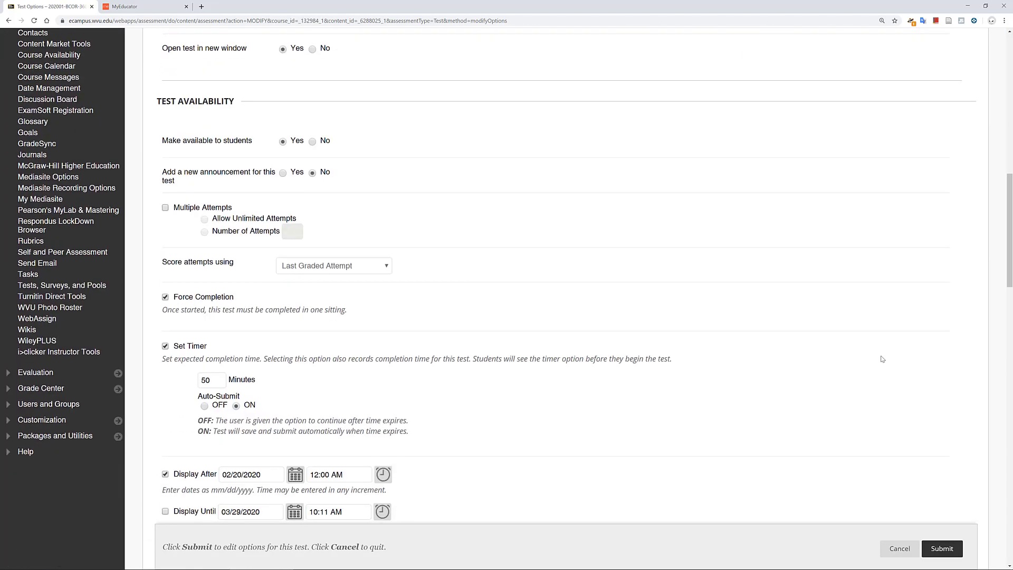
scroll(882, 359, "down", 6)
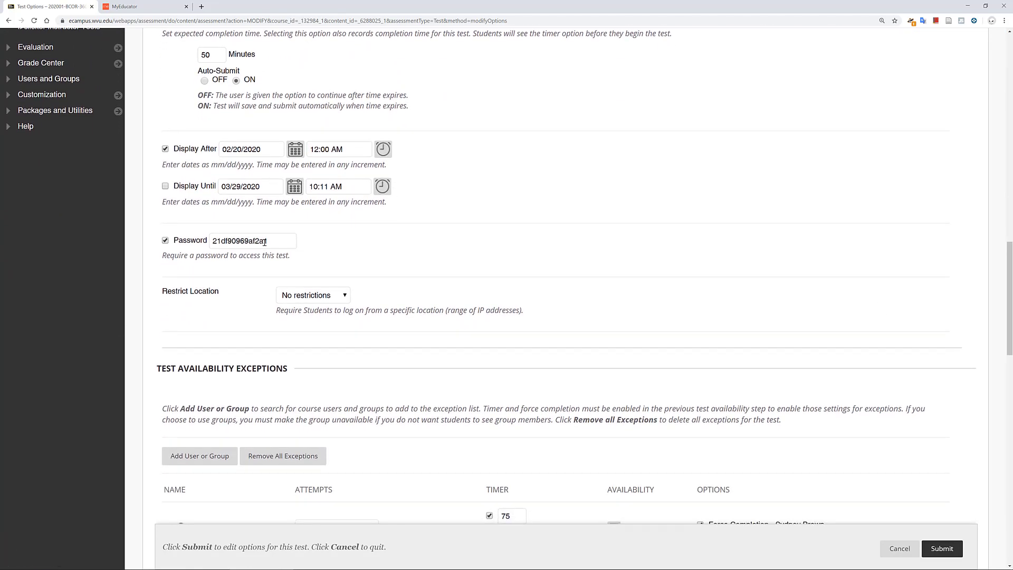
left_click_drag(278, 239, 196, 238)
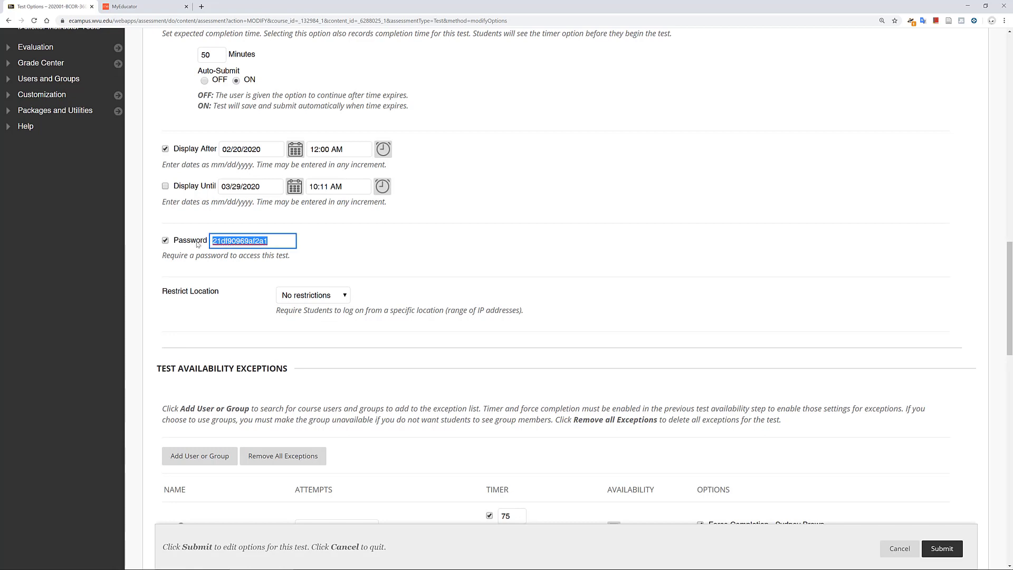
left_click(384, 248)
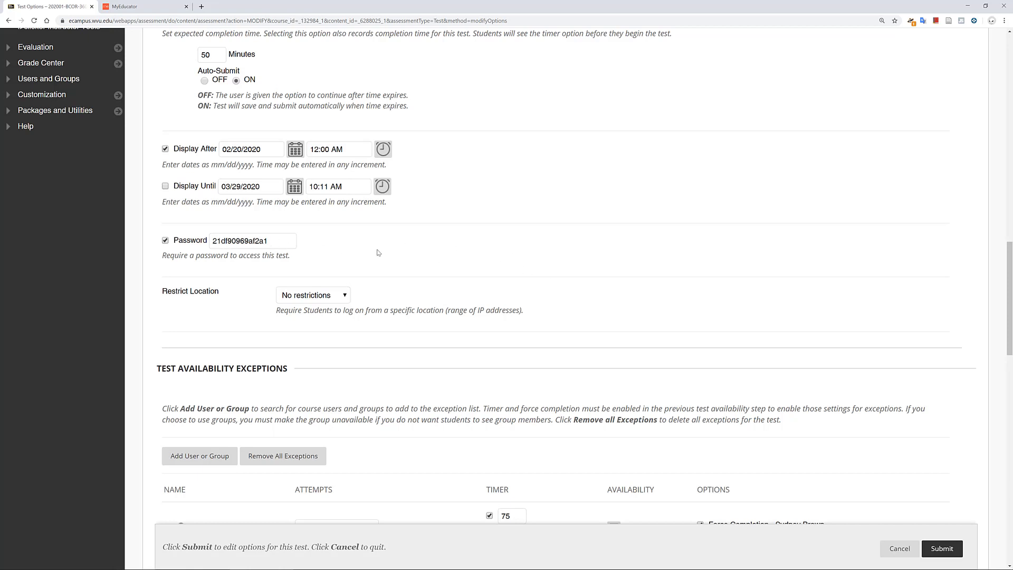
scroll(556, 273, "up", 12)
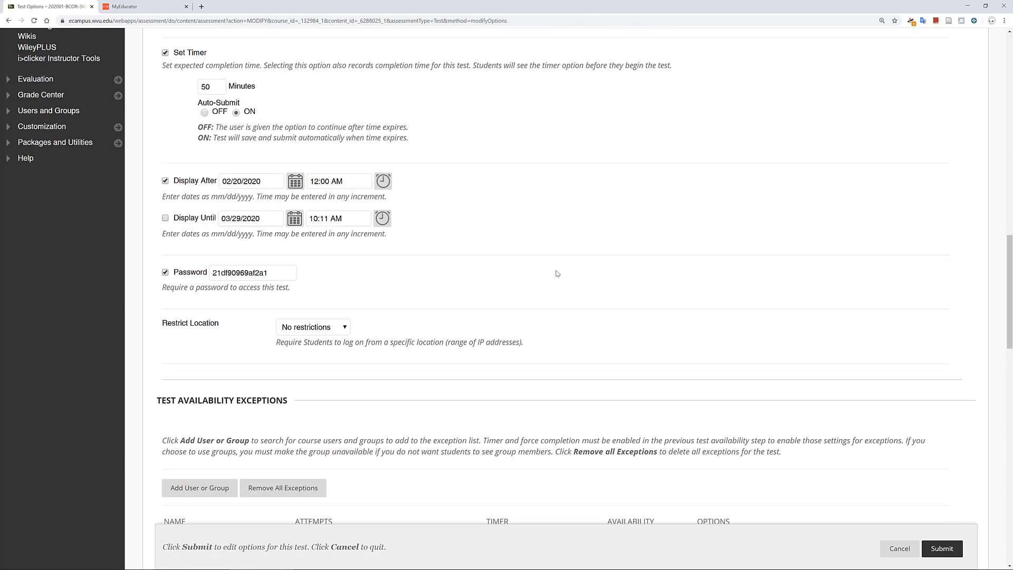
scroll(567, 280, "up", 2)
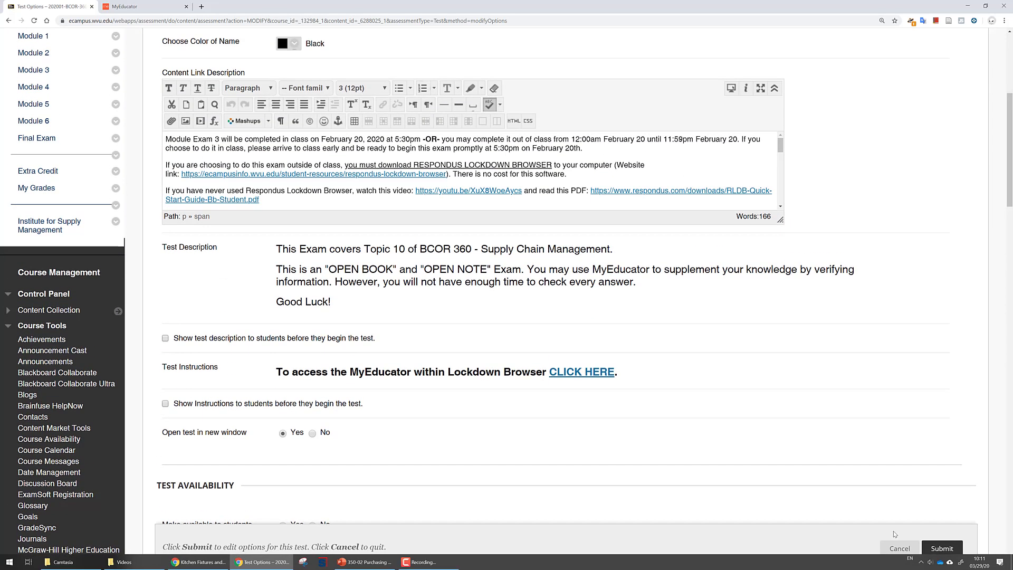
left_click(899, 548)
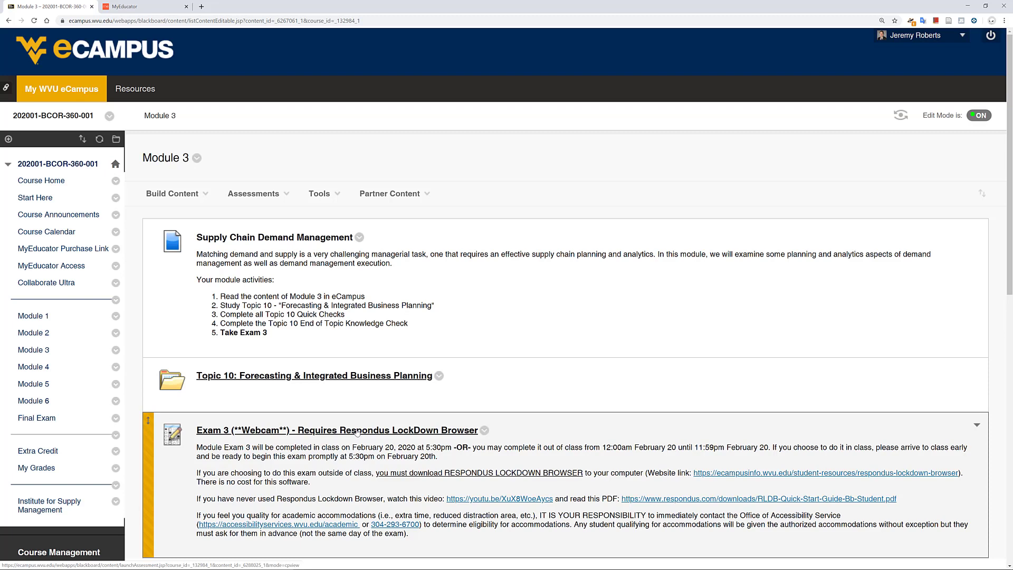
Launch the Exam 3 preview by filling in and submitting the test password, and dismiss the browser's offer to update the saved password.
left_click(357, 431)
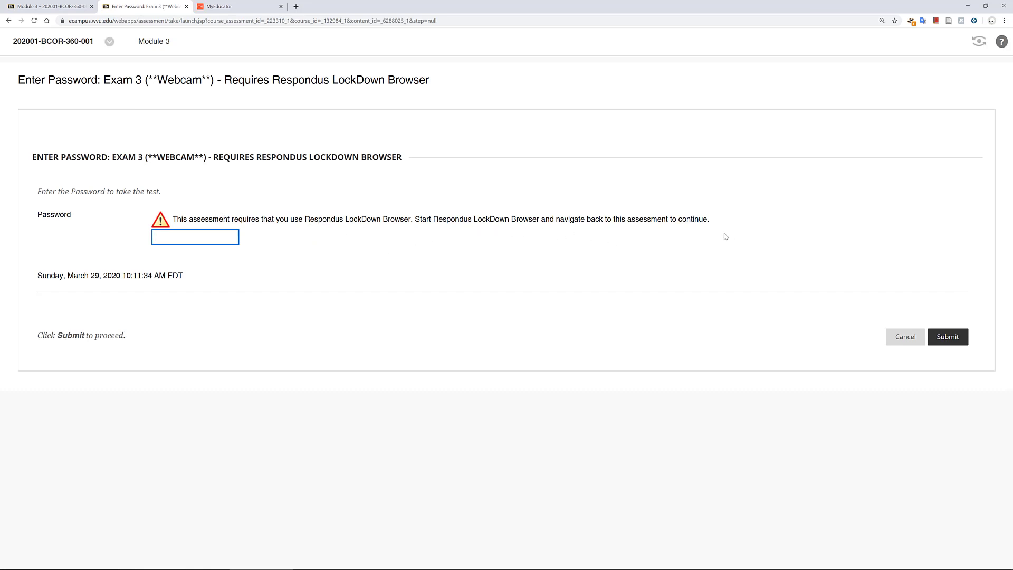
left_click(190, 236)
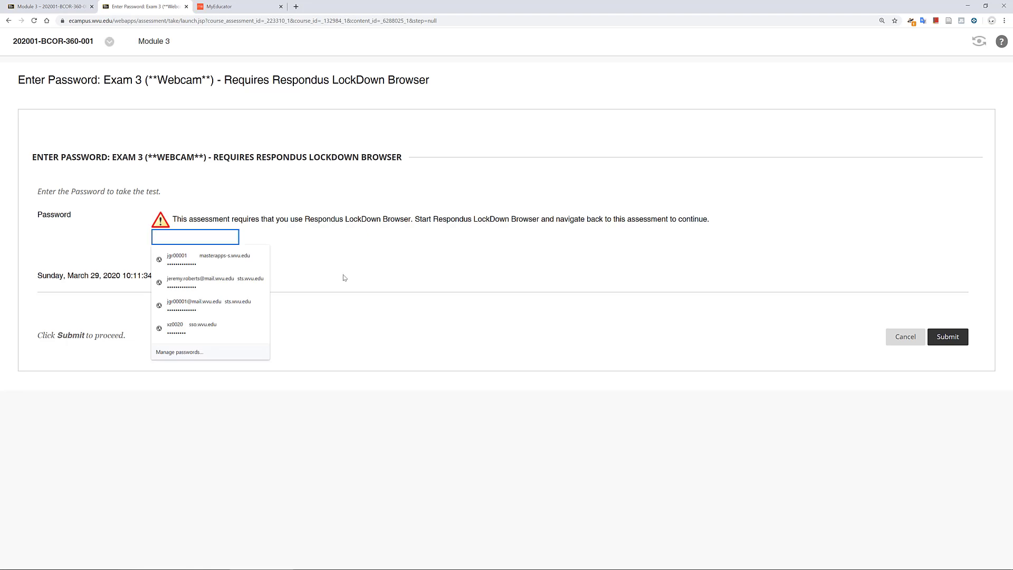
left_click(344, 277)
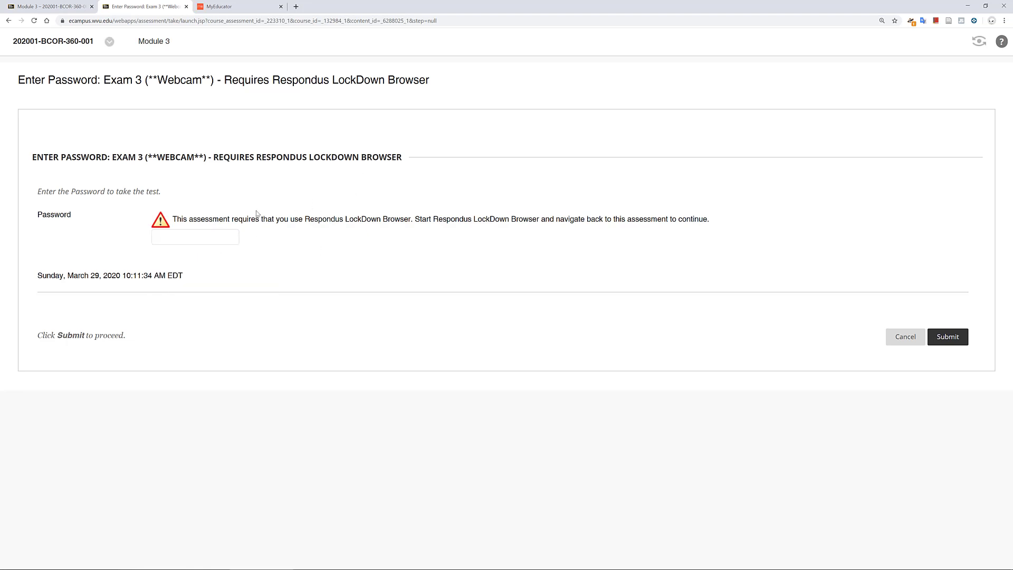
left_click(219, 237)
left_click(211, 279)
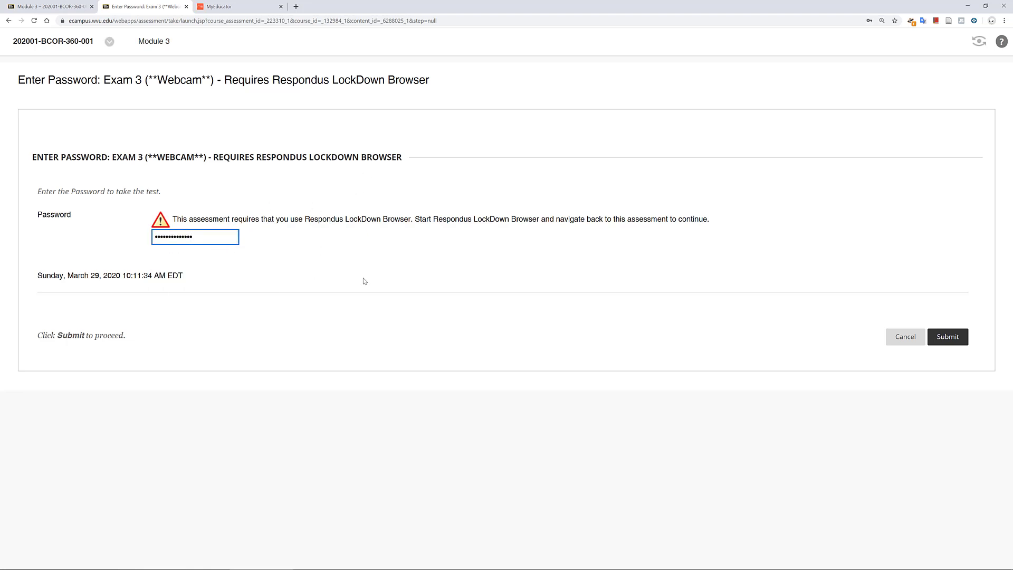
left_click(955, 337)
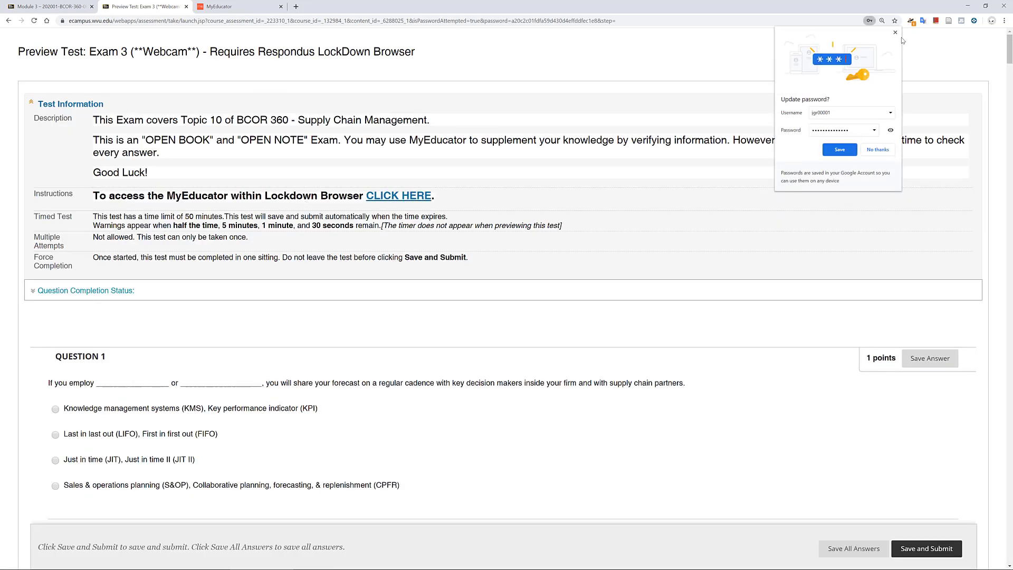
left_click(895, 32)
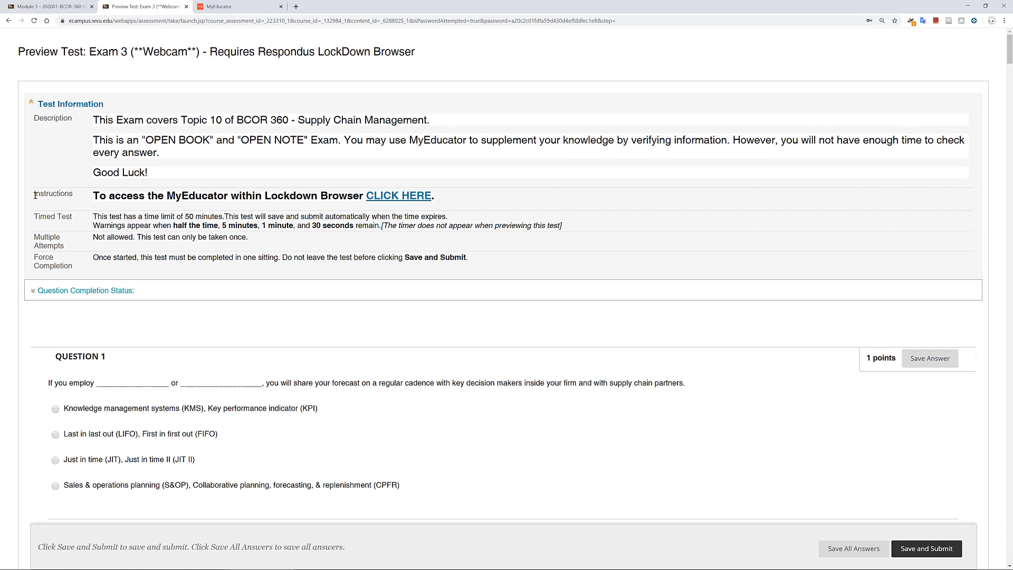
Test the CLICK HERE link to MyEducator in the exam preview's instructions, and close the MyEducator tab to return to the preview.
left_click_drag(35, 196, 478, 212)
left_click(480, 207)
left_click_drag(88, 195, 477, 193)
left_click(485, 217)
left_click(408, 197)
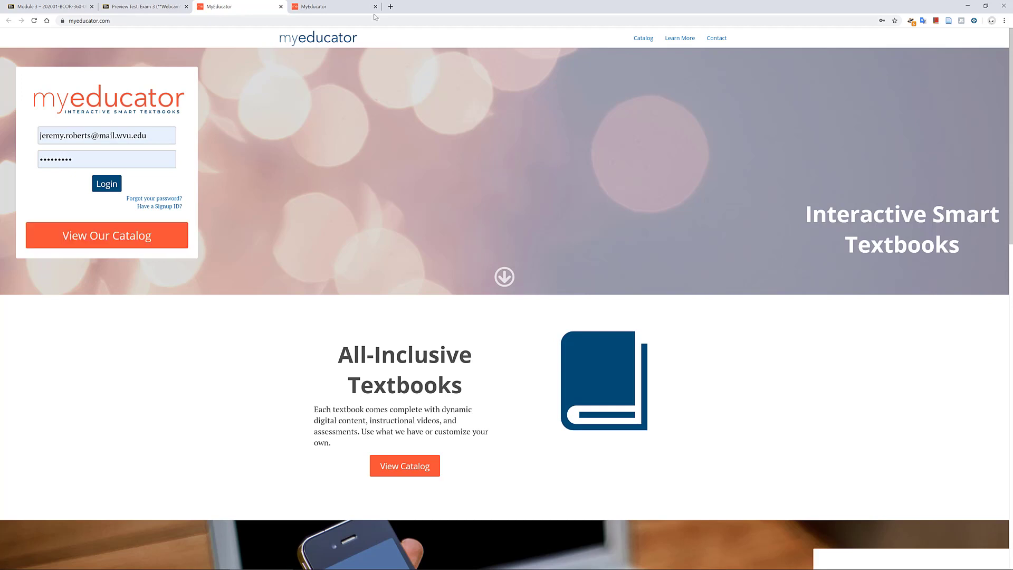
left_click(280, 6)
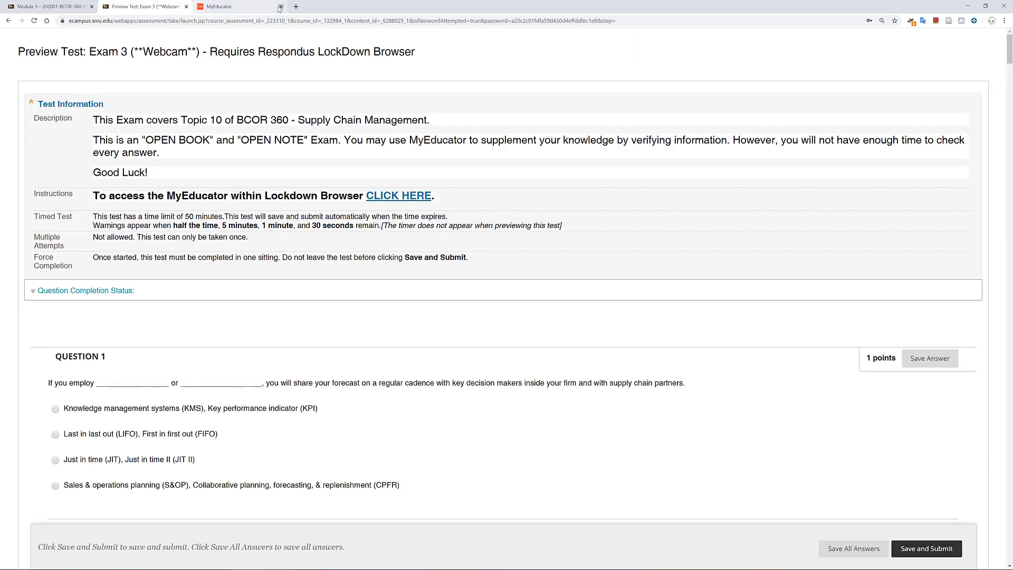